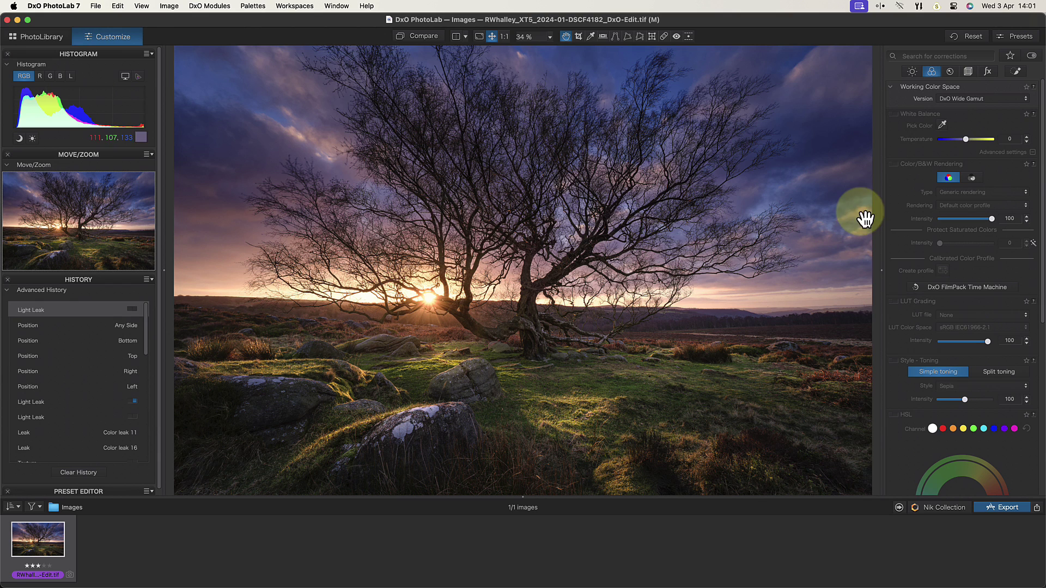
# In the FX corrections, turn on Texture and Light Leak, then switch both off again
pyautogui.click(987, 72)
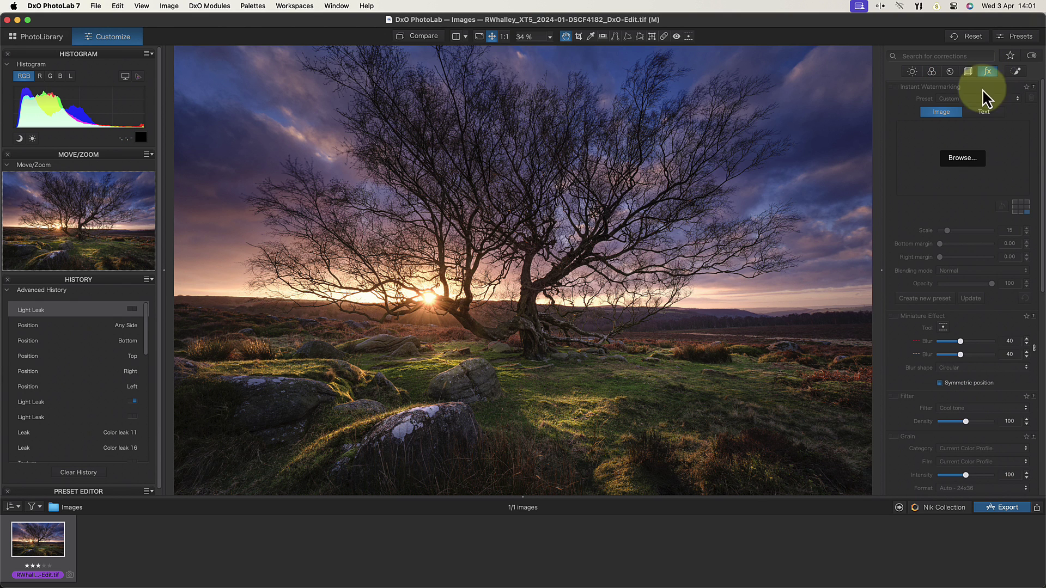
pyautogui.scroll(-15, 957, 335)
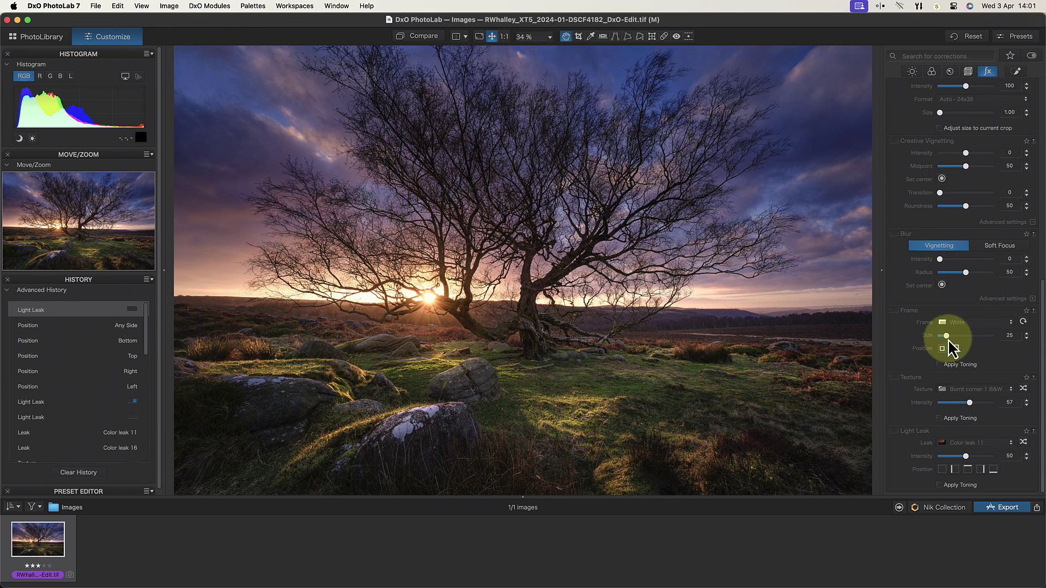
pyautogui.click(895, 378)
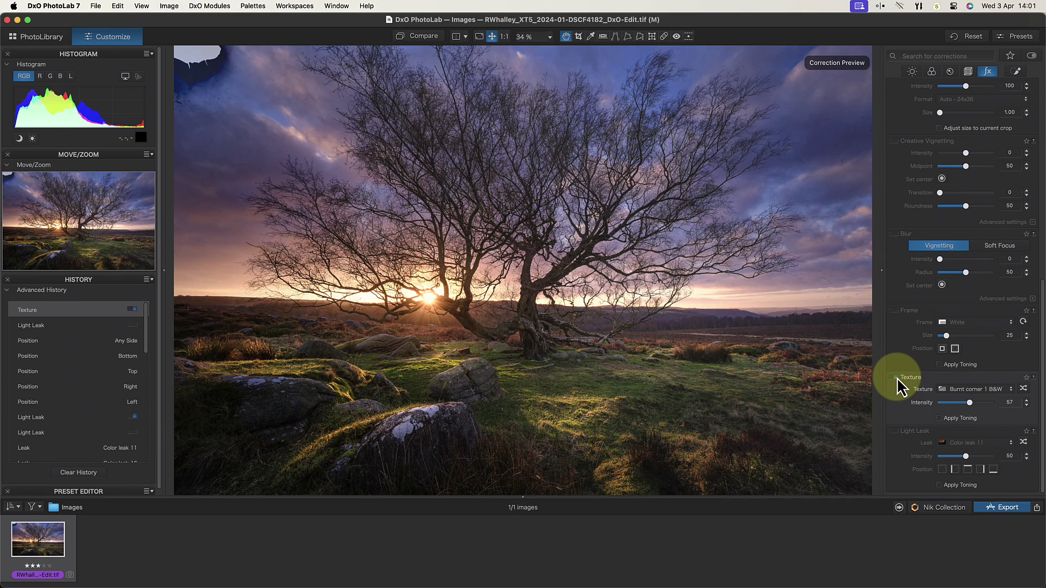
pyautogui.click(895, 432)
pyautogui.scroll(1, 895, 434)
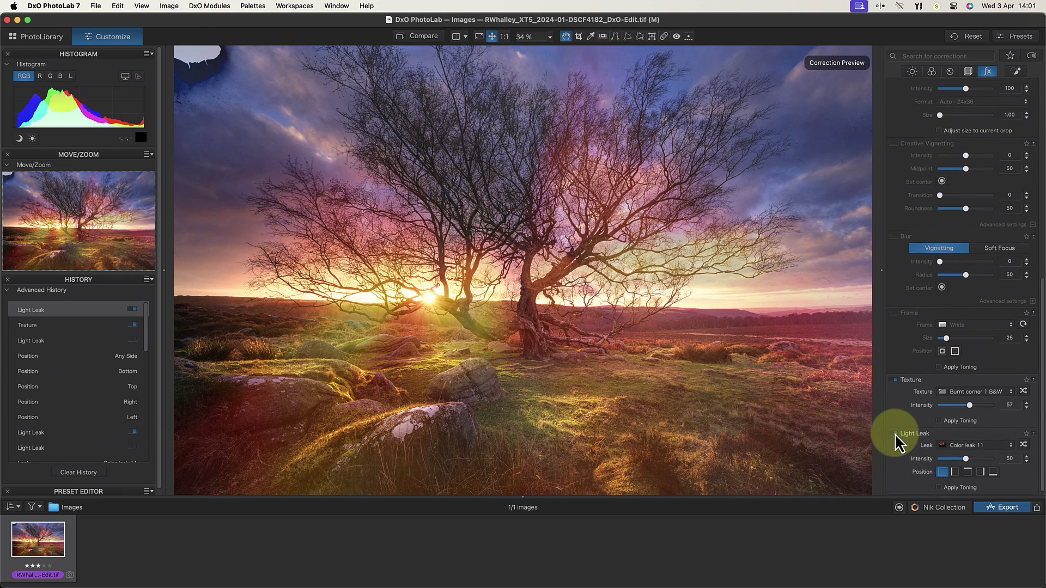
pyautogui.click(892, 444)
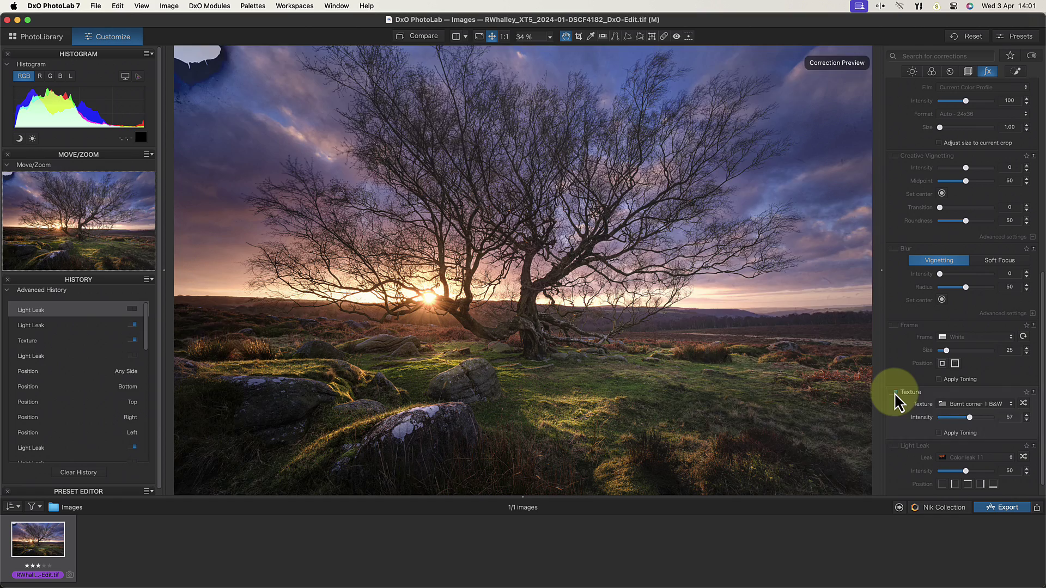
pyautogui.click(895, 392)
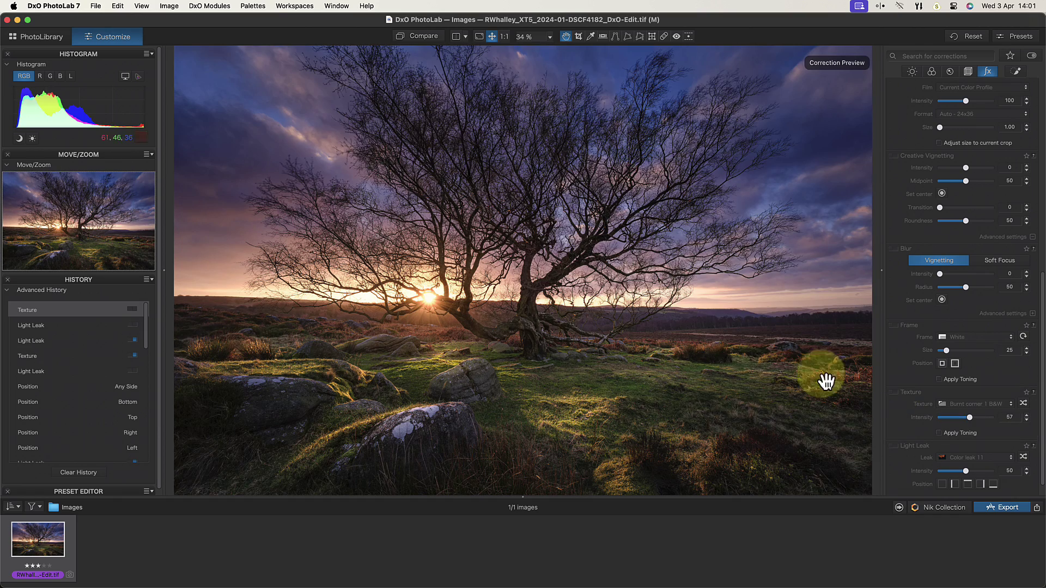
# Switch to the PhotoLibrary view to browse the Images folder's tree photo
pyautogui.click(35, 37)
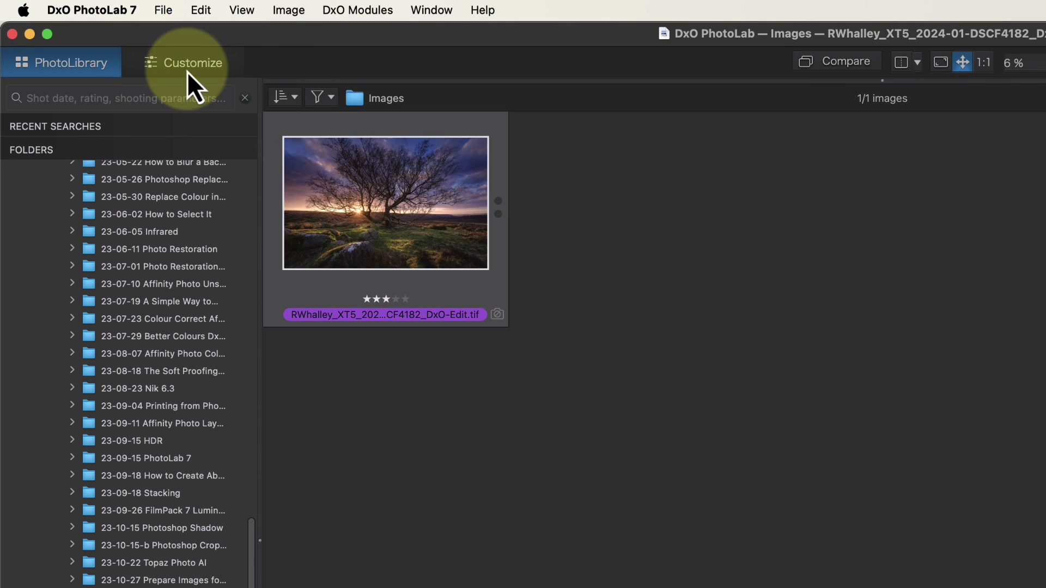
# Open the settings and review the 1000 MB maximum cache size on the Advanced page
pyautogui.click(84, 8)
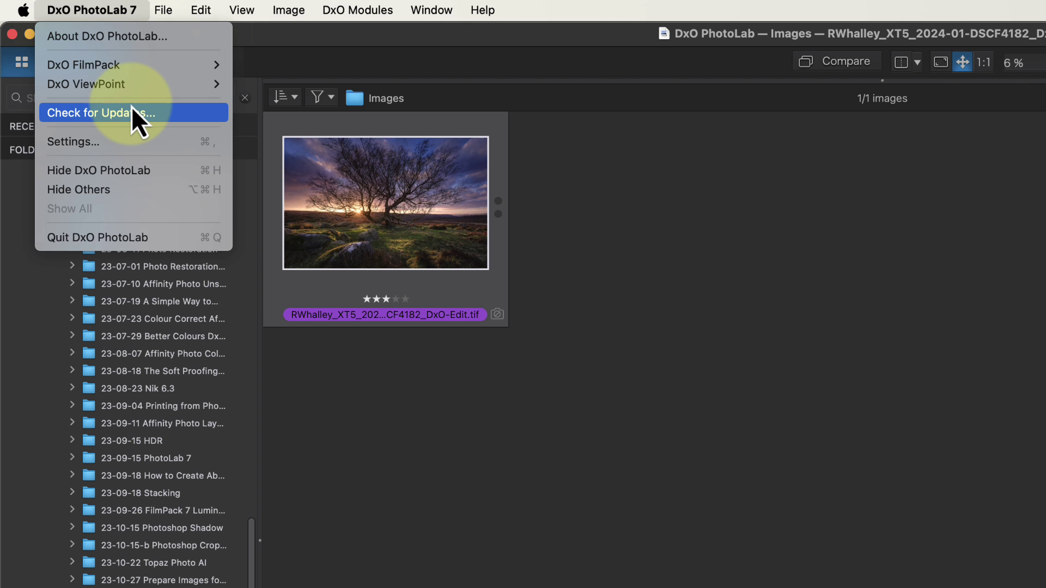
pyautogui.click(134, 141)
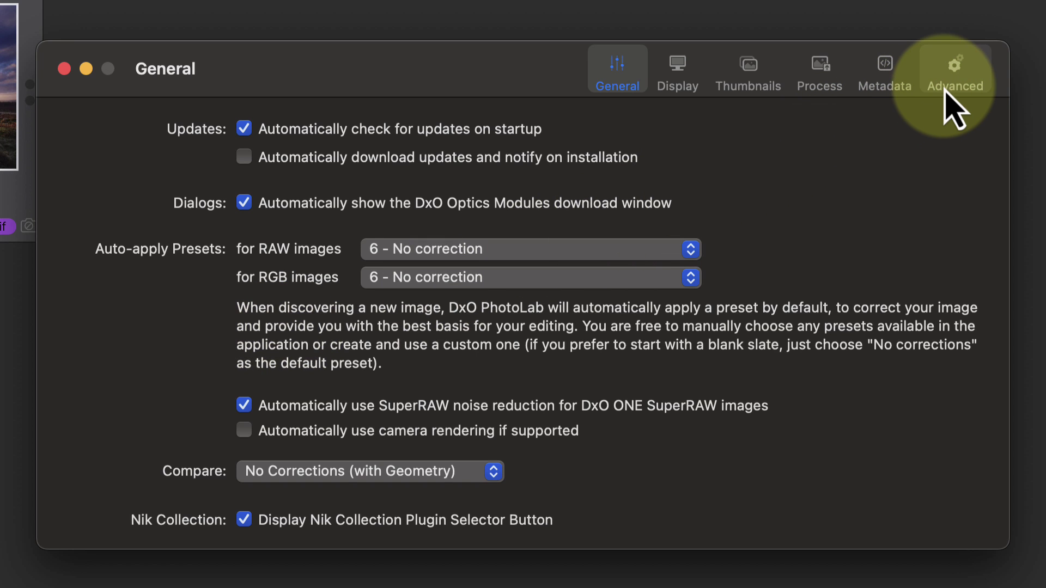
pyautogui.click(946, 94)
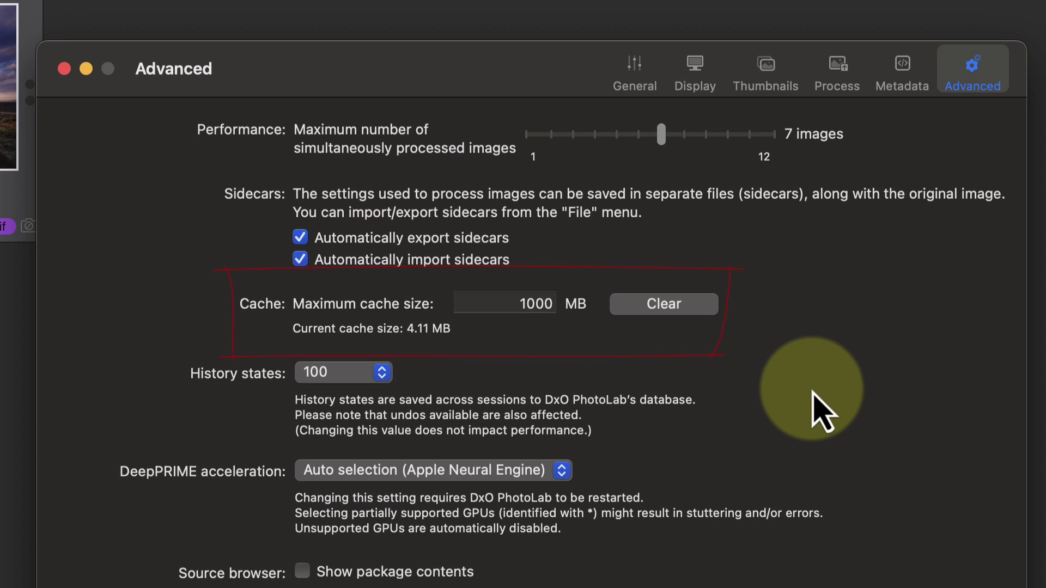
# Close the settings and create a virtual copy of the tree photo
pyautogui.click(634, 81)
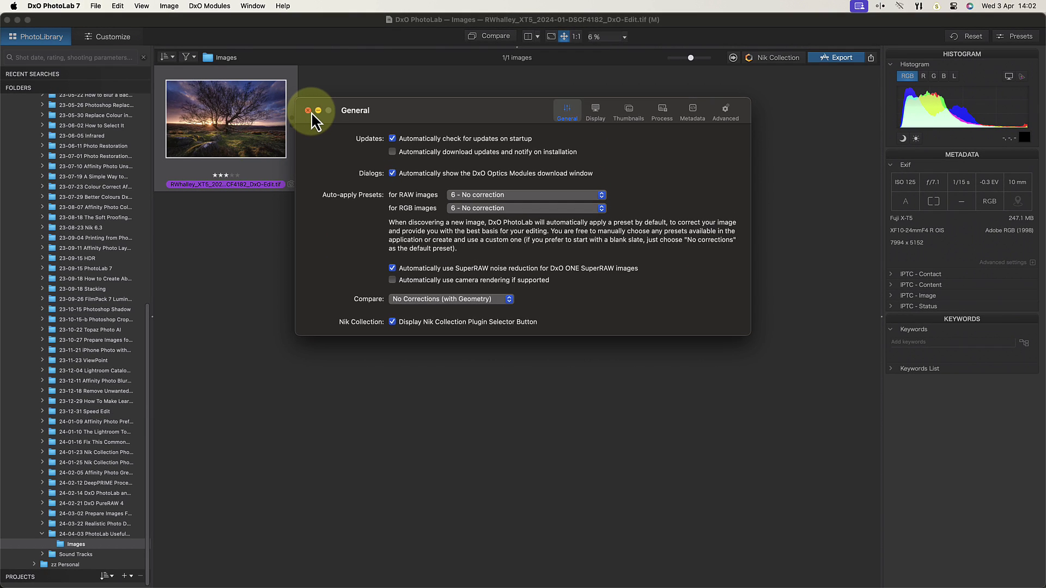
pyautogui.click(243, 99)
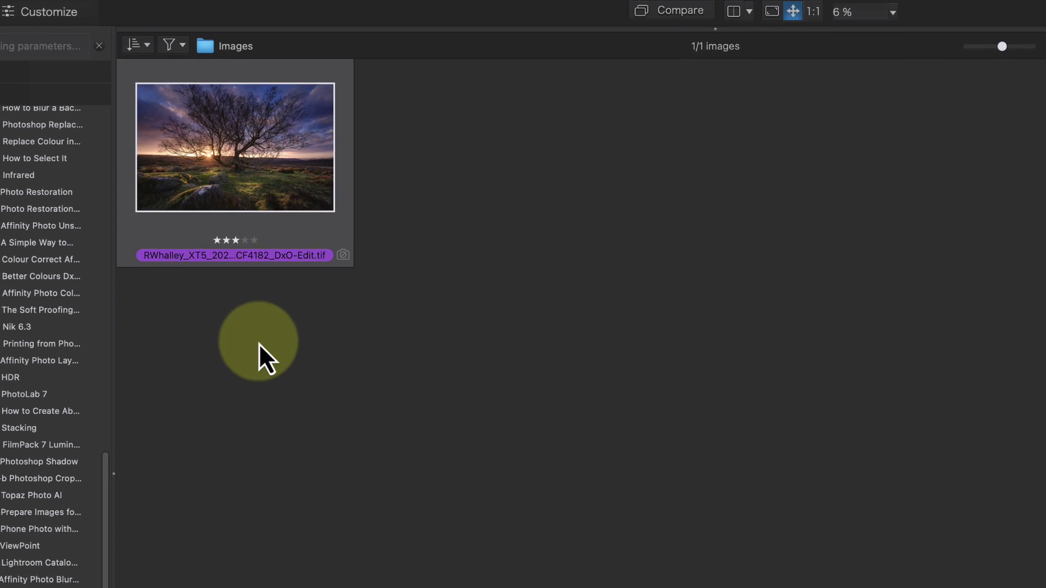
pyautogui.rightClick(246, 190)
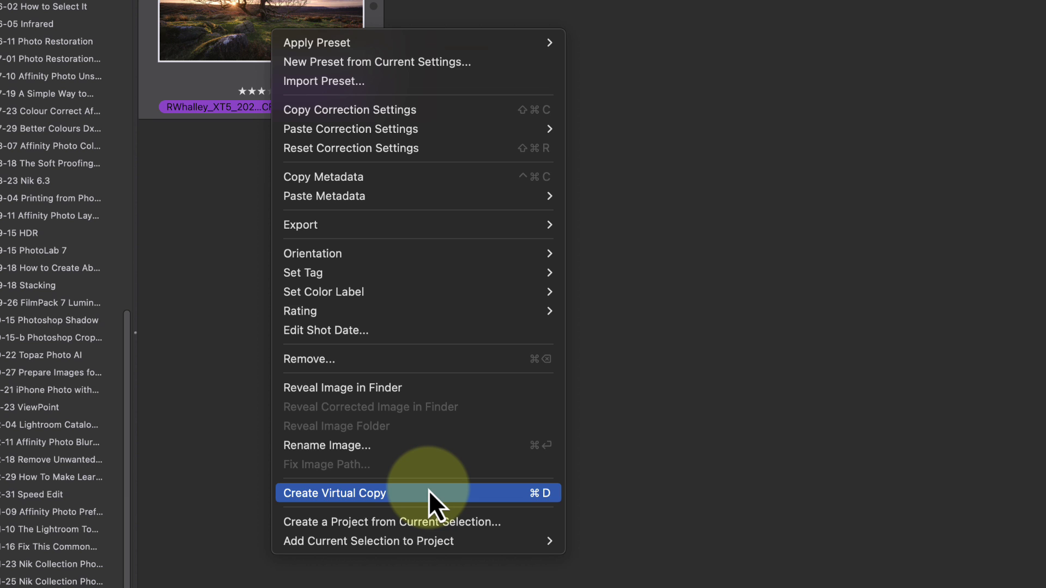
pyautogui.click(429, 490)
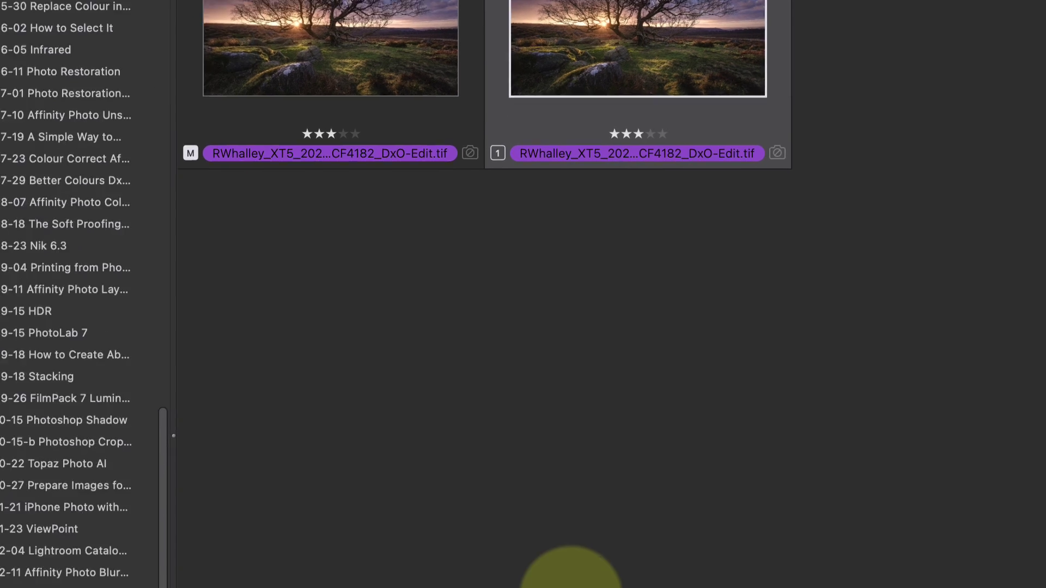
# Reveal the Images folder in Finder and inspect the edited TIFF and its .dop sidecar
pyautogui.rightClick(246, 497)
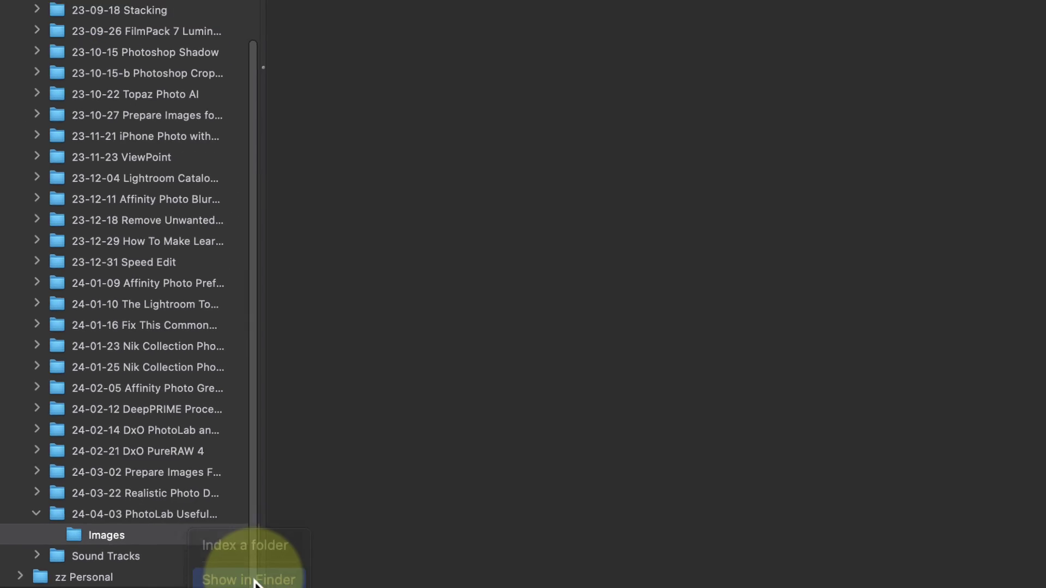
pyautogui.click(318, 541)
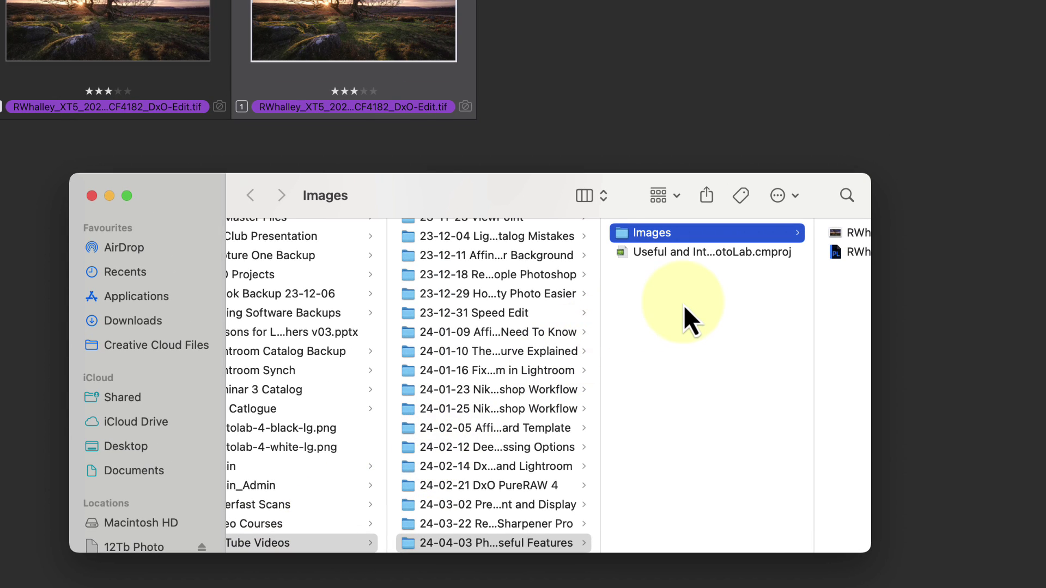
pyautogui.hscroll(3, 683, 305)
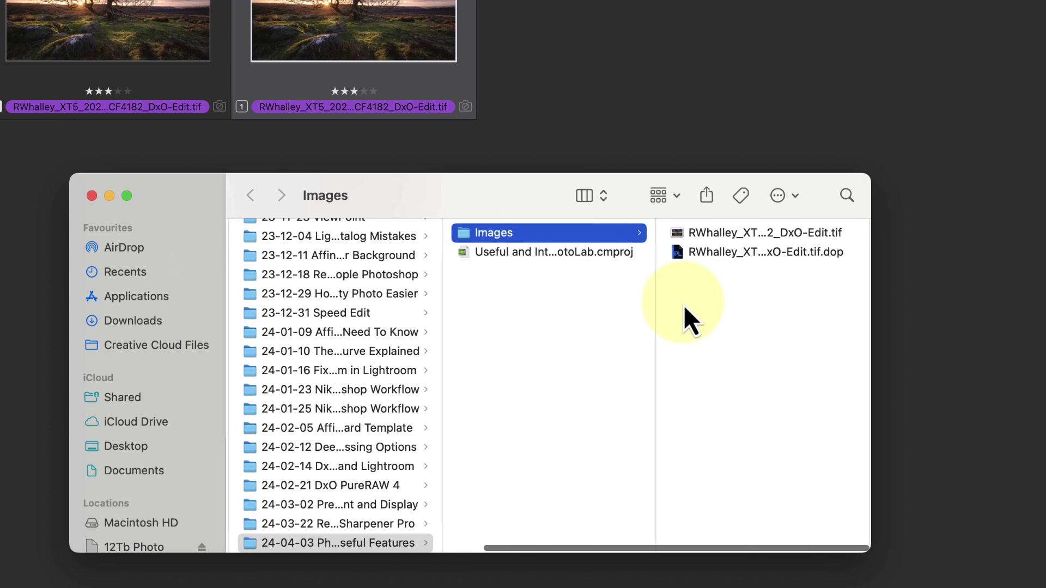
pyautogui.click(707, 231)
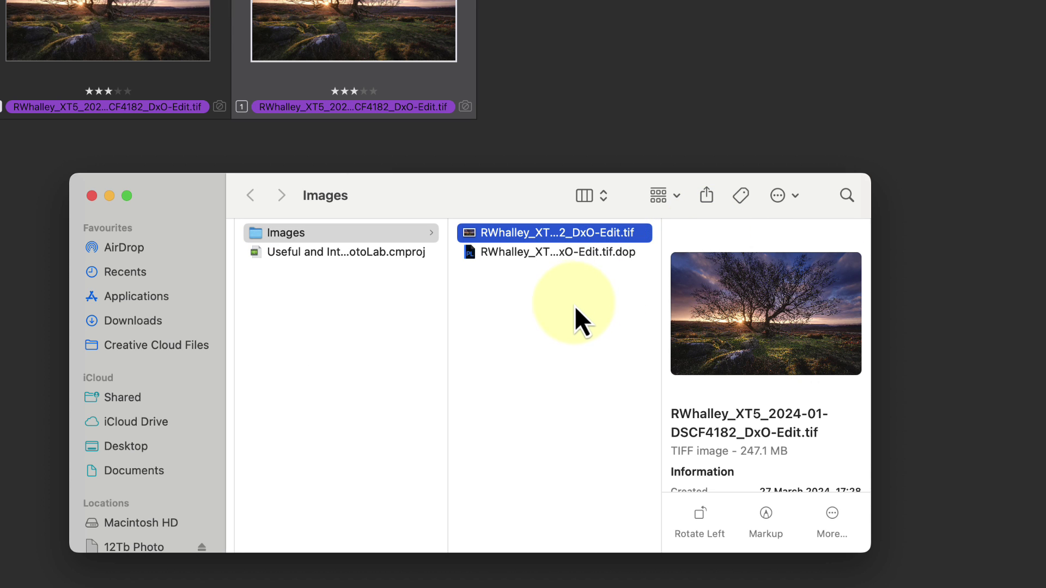
pyautogui.click(548, 254)
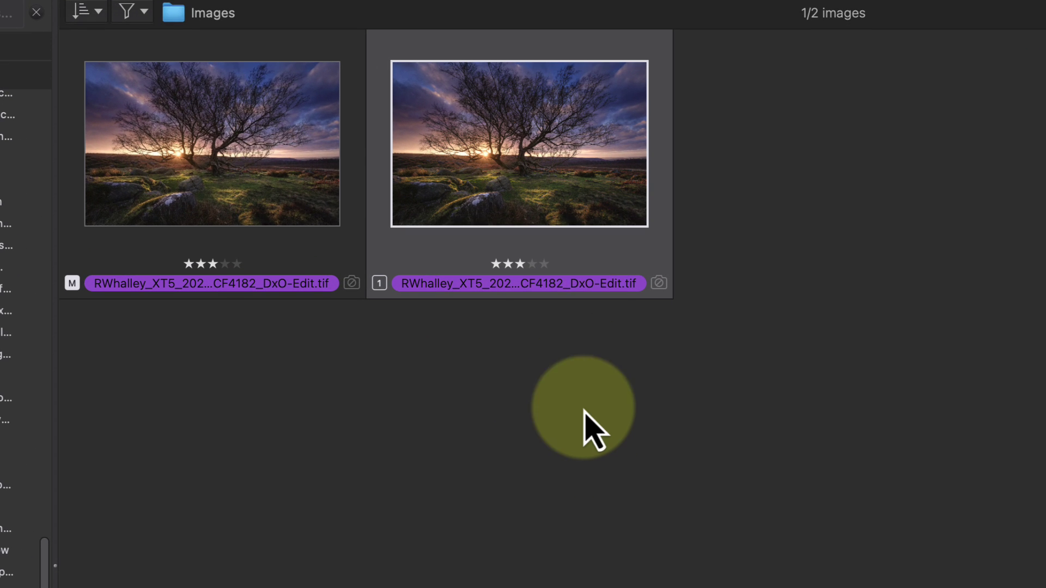
# Clear the virtual copy's star rating and give it a red colour label
pyautogui.click(495, 264)
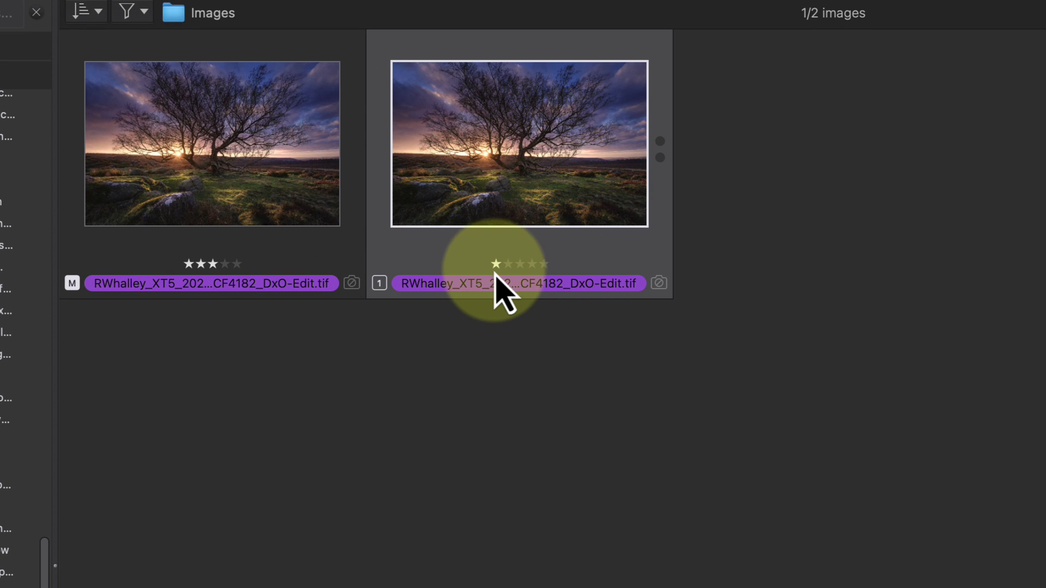
pyautogui.click(494, 284)
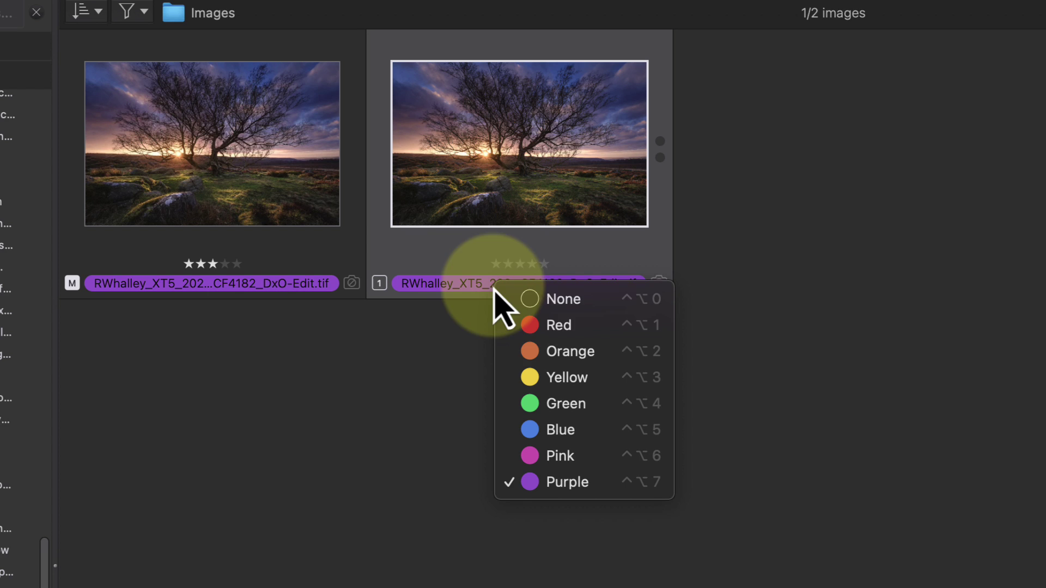
pyautogui.click(537, 326)
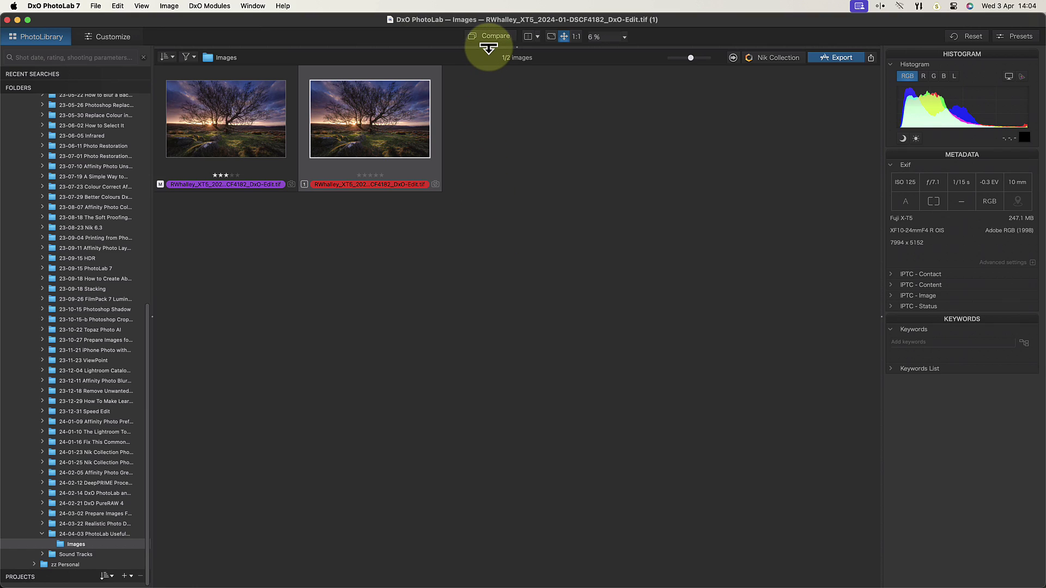
# Enlarge the tree photo above the thumbnails and toggle 1:1 zoom on and off
pyautogui.moveTo(488, 48); pyautogui.dragTo(467, 494)
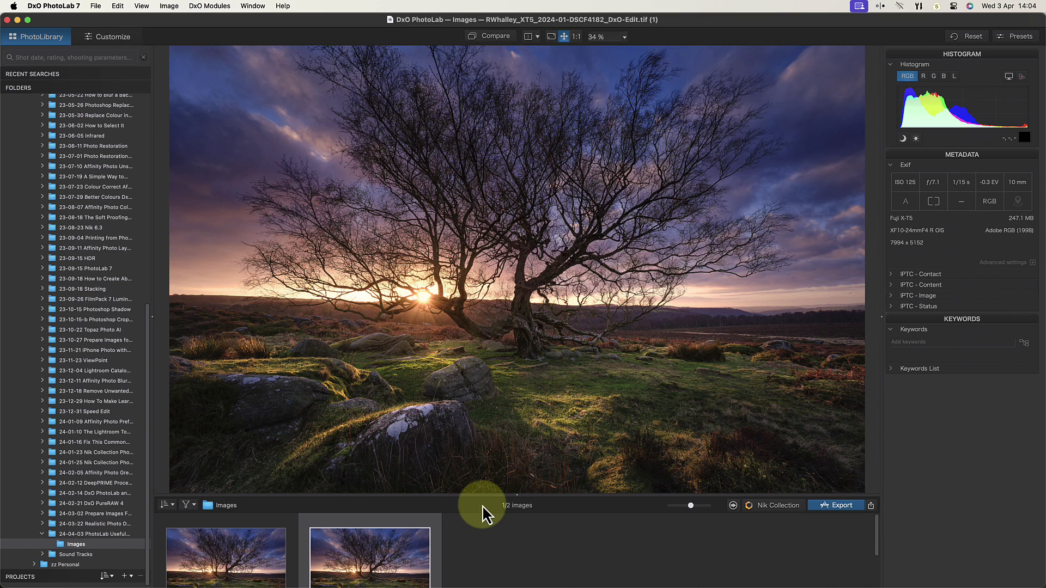
pyautogui.click(578, 35)
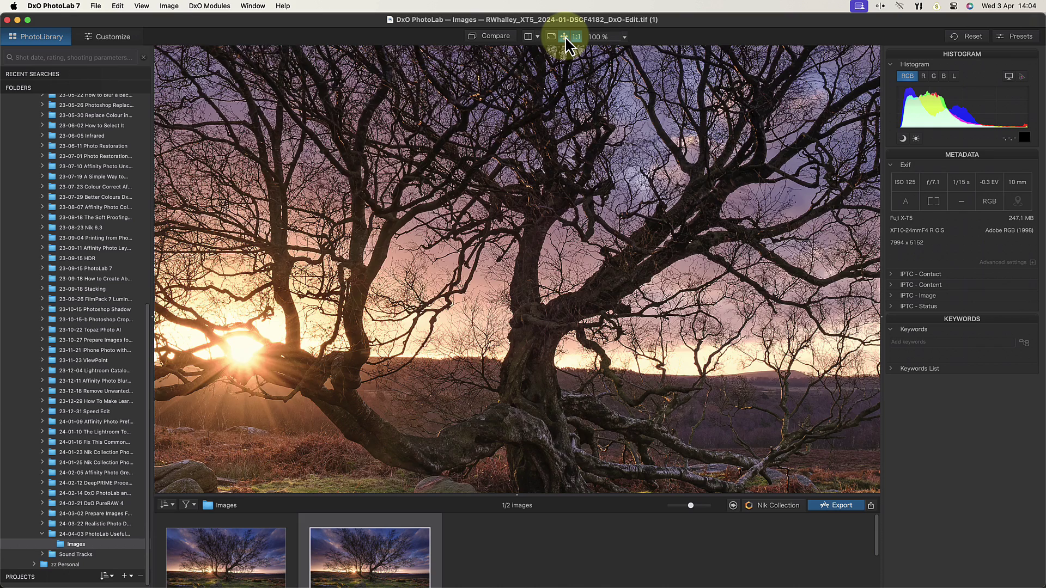
pyautogui.click(564, 36)
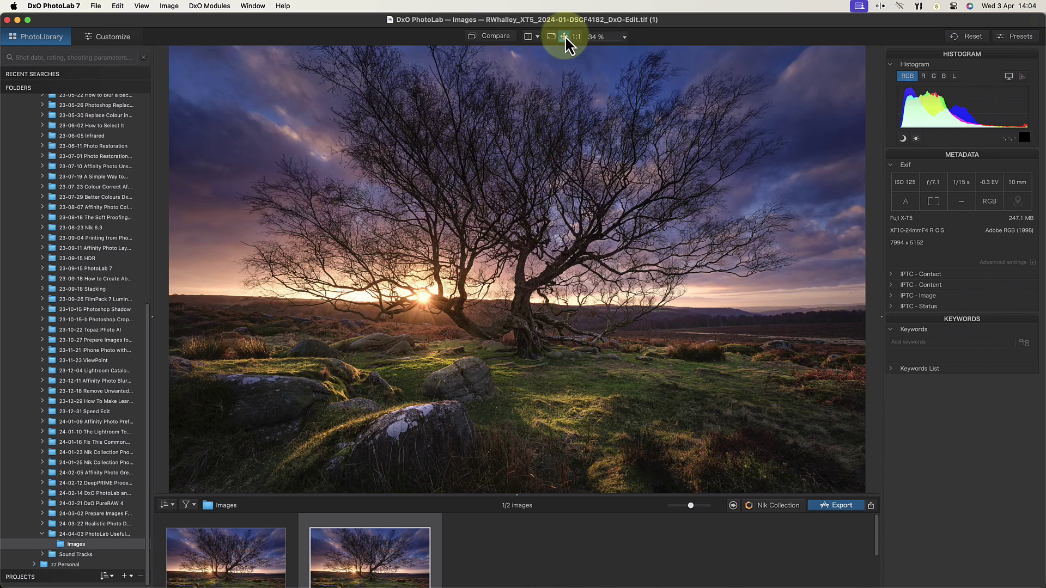
# Compare against the uncorrected photo, then shrink the filmstrip thumbnails
pyautogui.click(493, 35)
pyautogui.moveTo(492, 35); pyautogui.dragTo(493, 35)
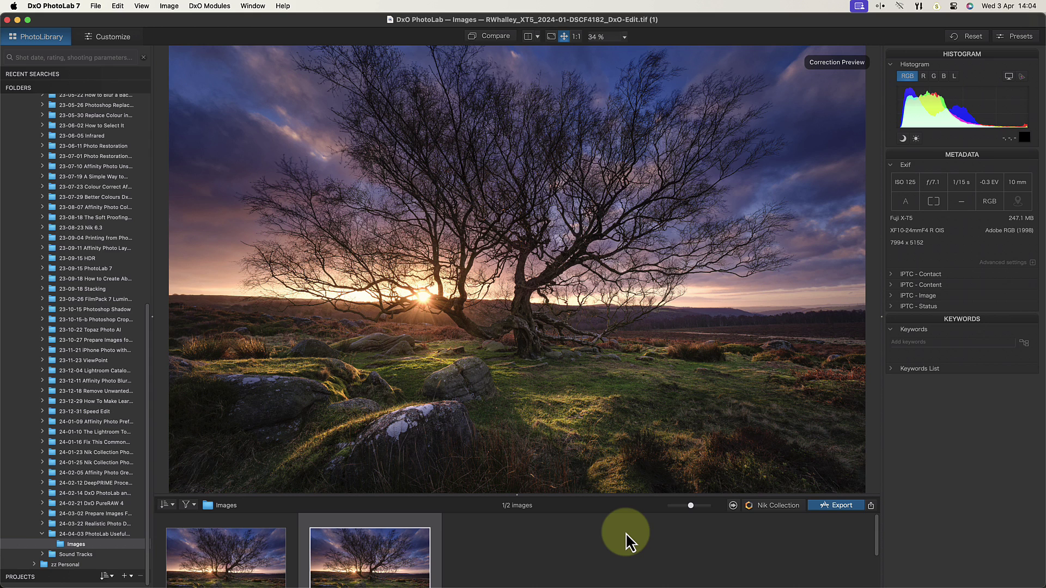
pyautogui.moveTo(693, 507); pyautogui.dragTo(572, 41)
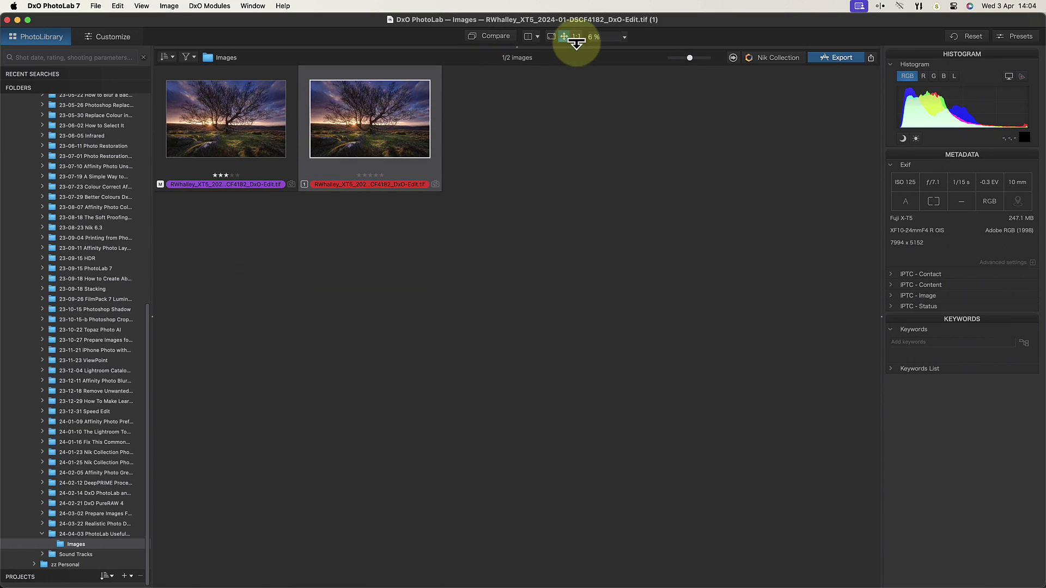
# Open the photo in Customize, hide the filmstrip, then restore it
pyautogui.click(99, 37)
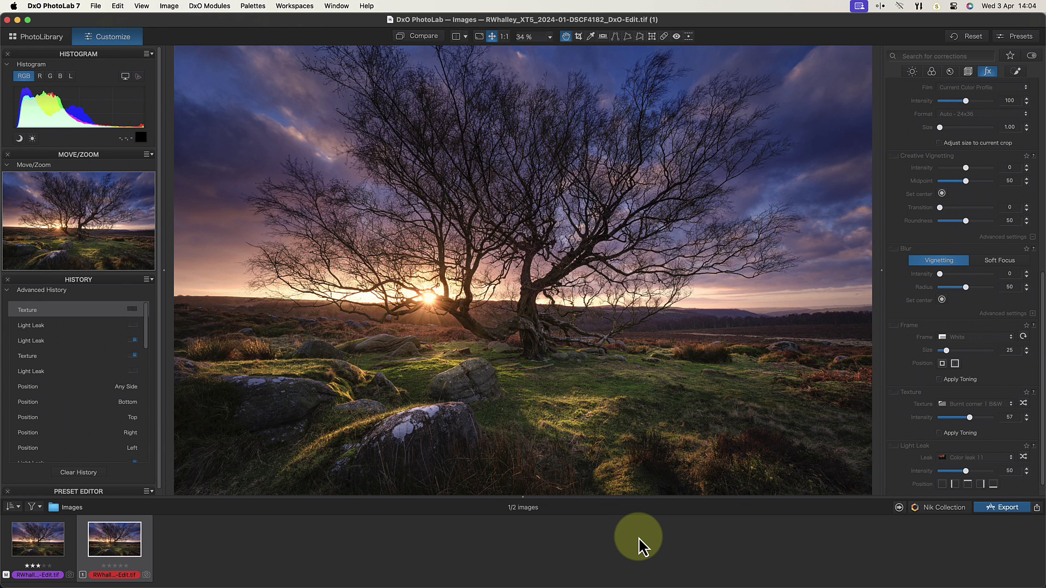
pyautogui.moveTo(608, 497); pyautogui.dragTo(608, 576)
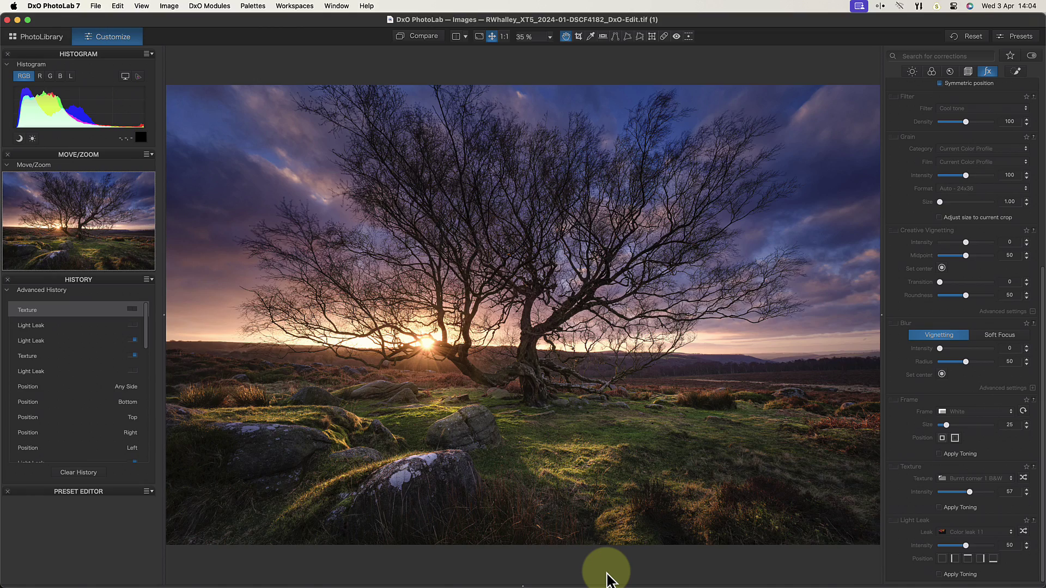
pyautogui.moveTo(600, 583); pyautogui.dragTo(598, 536)
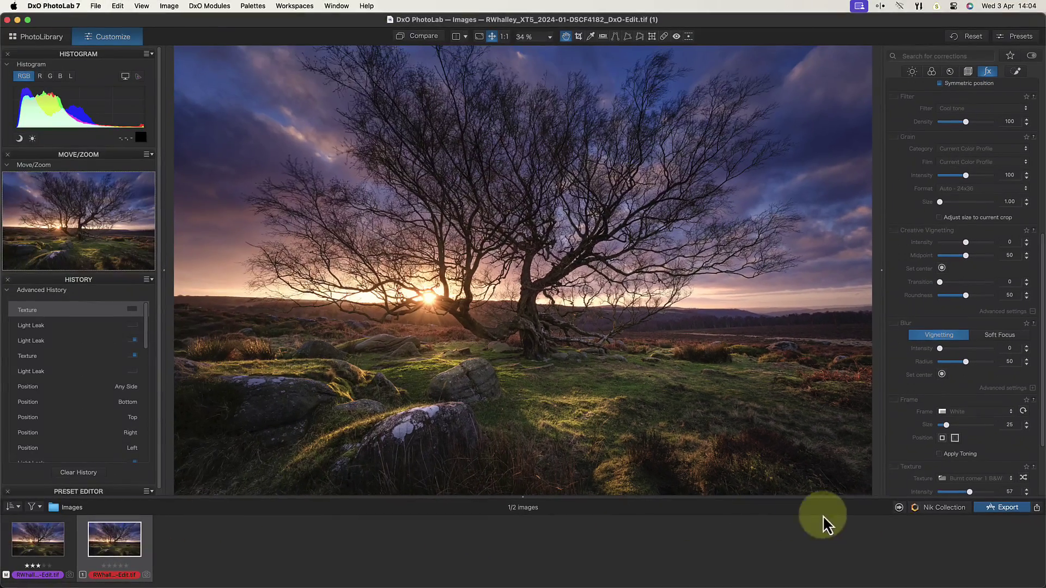
# Send the photo to Nik 6 Viveza, set white balance temperature to 27, and apply
pyautogui.click(926, 508)
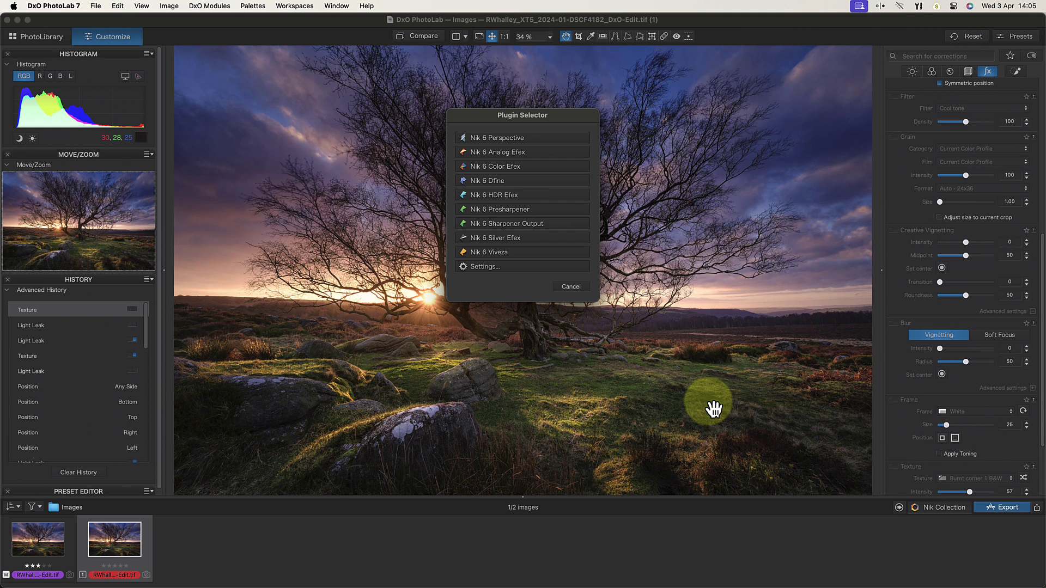
pyautogui.click(498, 252)
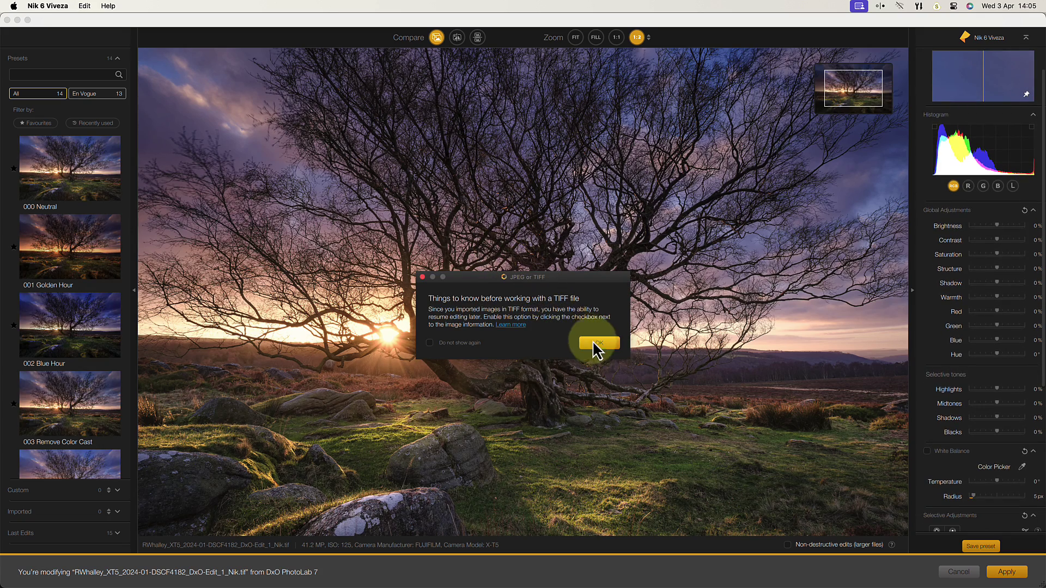
pyautogui.click(597, 345)
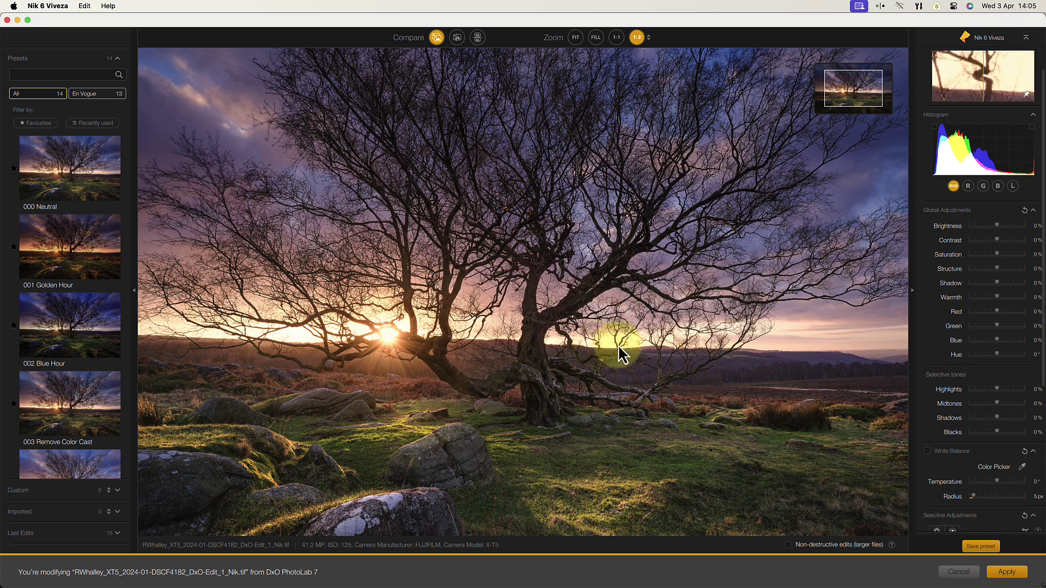
pyautogui.click(927, 451)
pyautogui.moveTo(996, 481); pyautogui.dragTo(1004, 482)
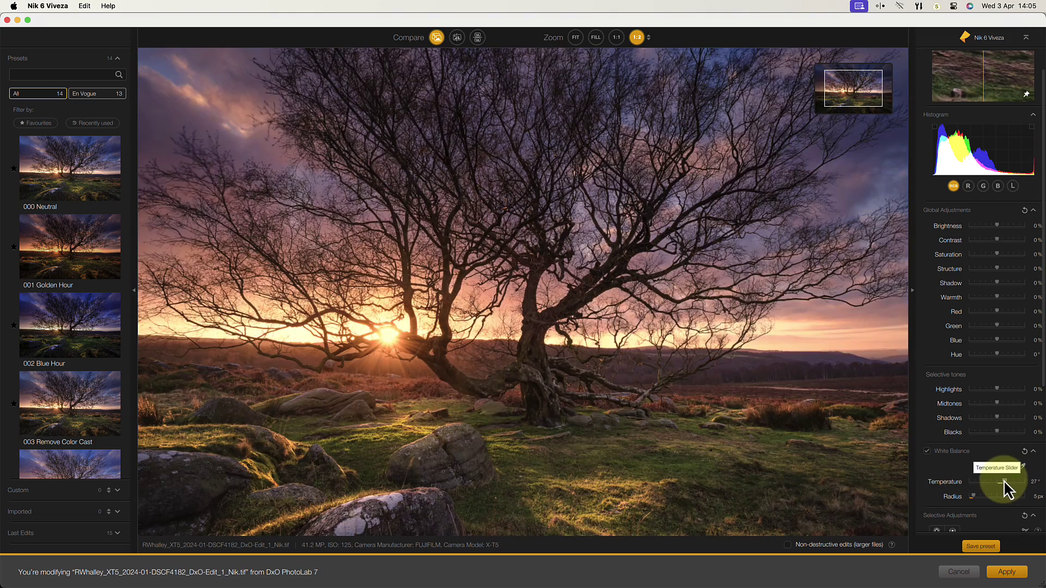
pyautogui.click(1006, 571)
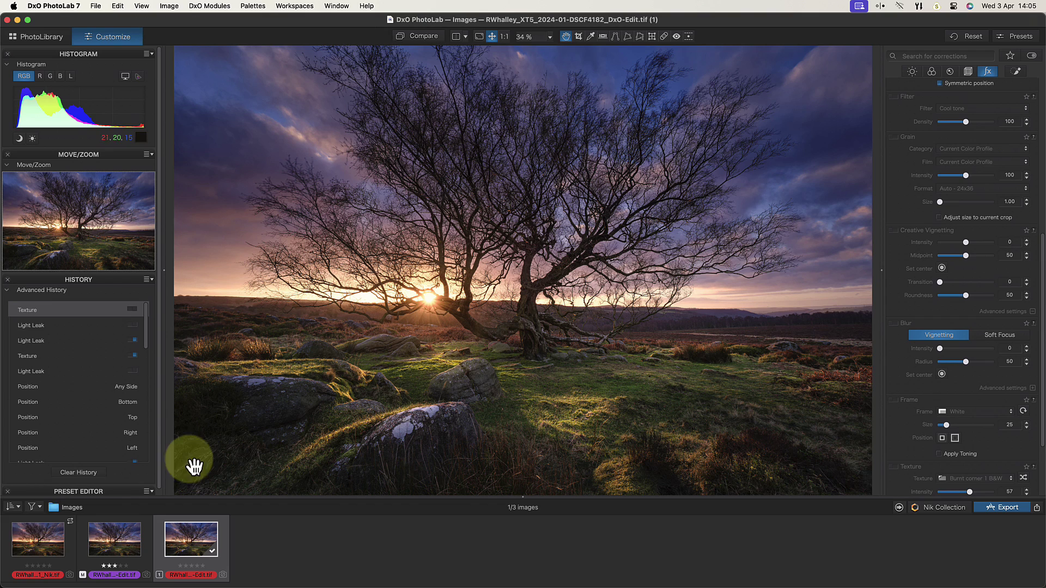
# View the Nik copy, return to the original, then show highlight and then shadow clipping
pyautogui.click(28, 546)
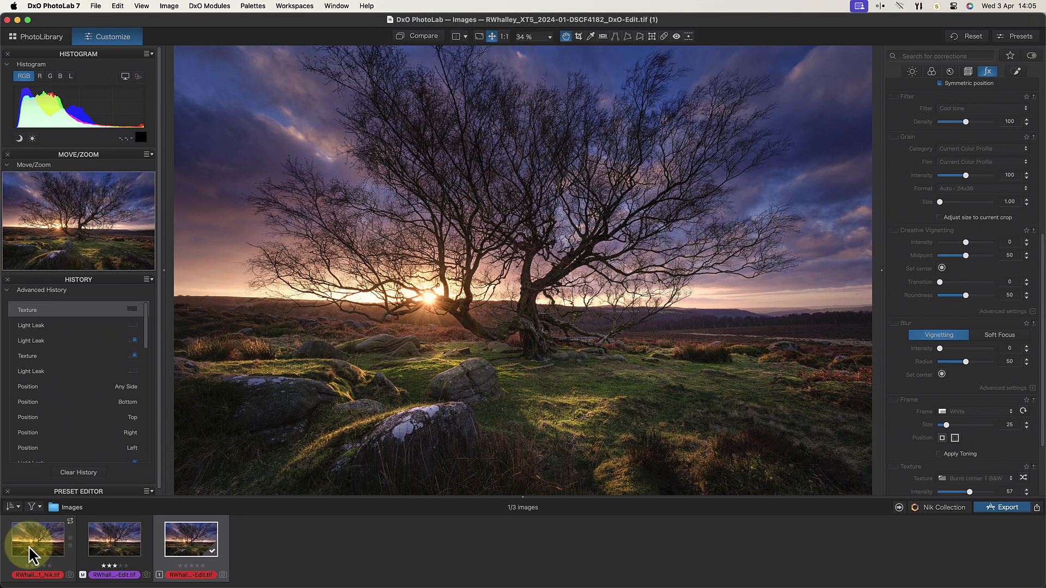
pyautogui.click(177, 541)
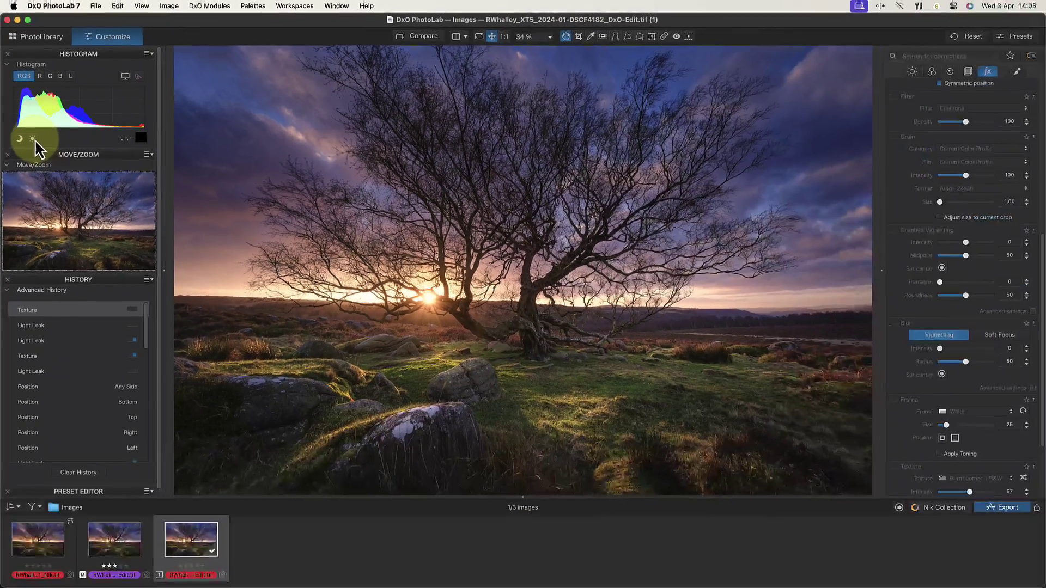
pyautogui.click(33, 139)
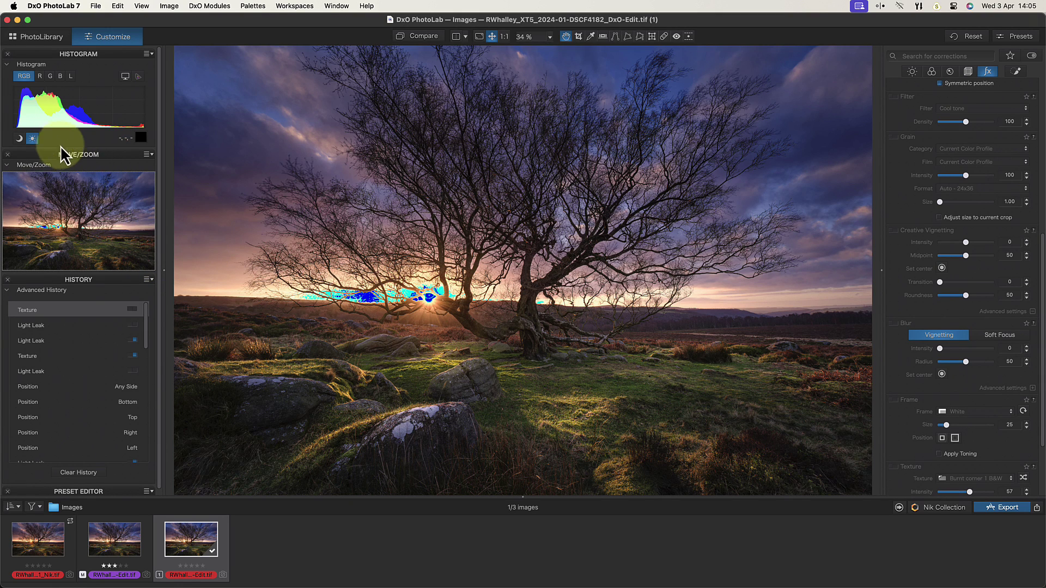
pyautogui.click(31, 138)
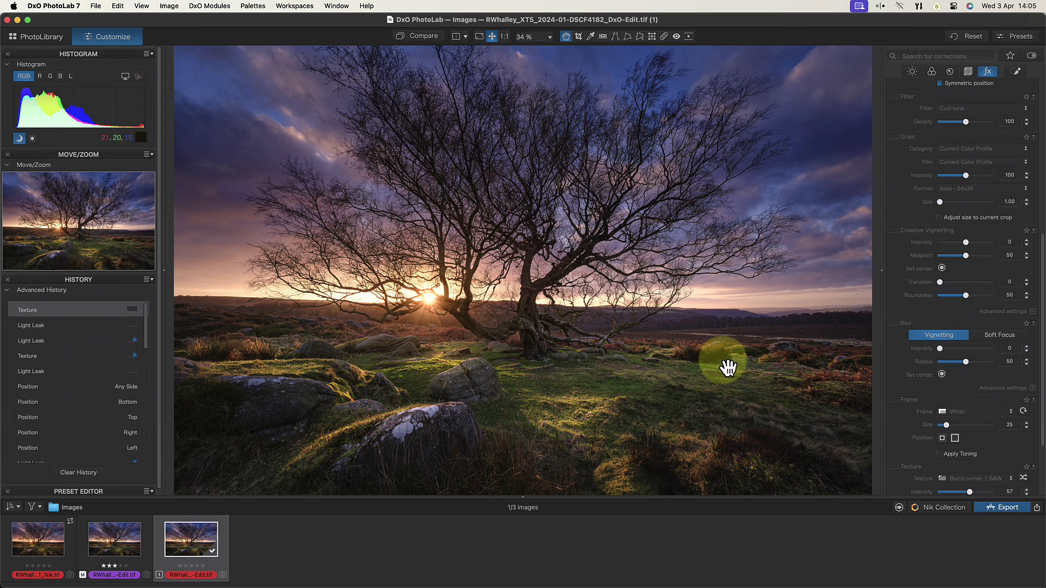
# Enable the Tone Curve, crush the black point to show shadow clipping, then restore it
pyautogui.click(911, 72)
pyautogui.click(894, 295)
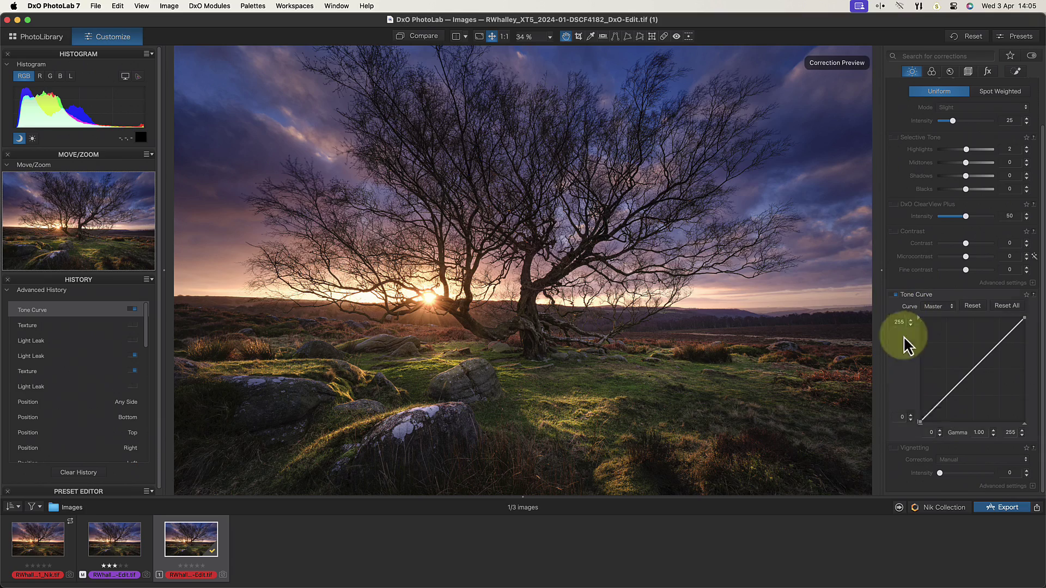
pyautogui.moveTo(922, 421); pyautogui.dragTo(933, 430)
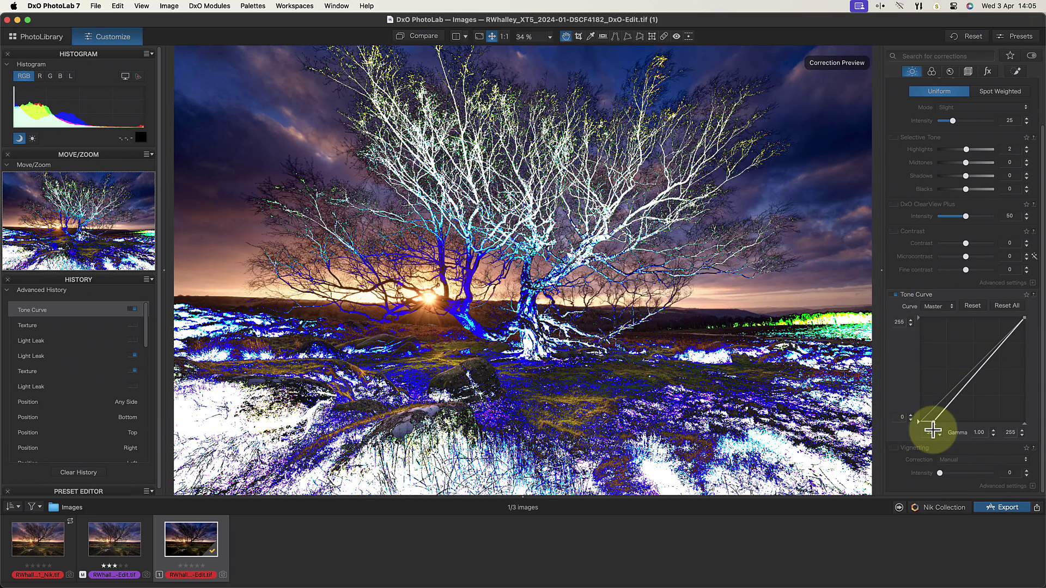
pyautogui.moveTo(933, 430); pyautogui.dragTo(926, 430)
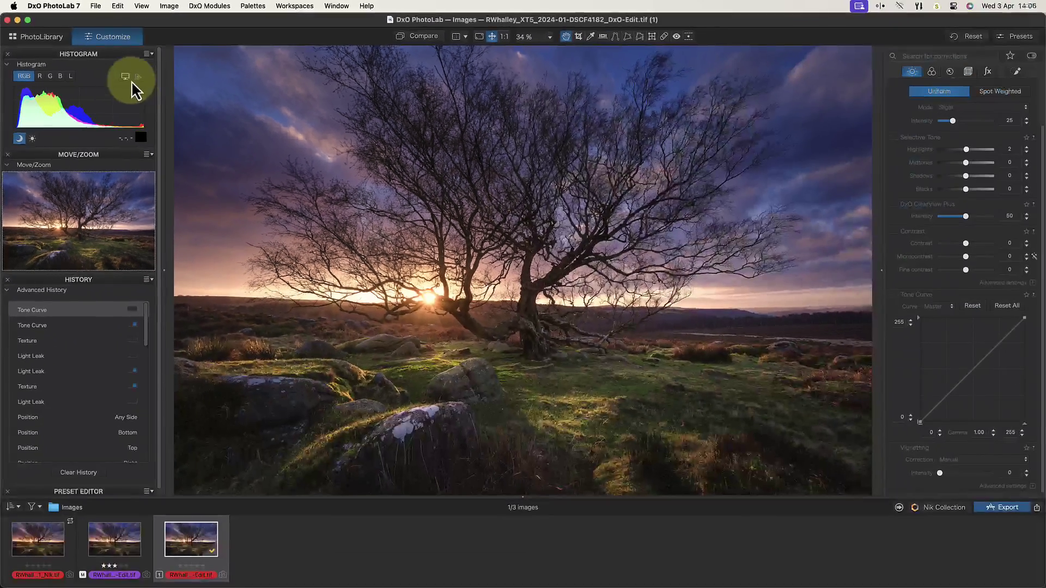
# Turn on the monitor gamut warning in the Histogram palette
pyautogui.click(125, 75)
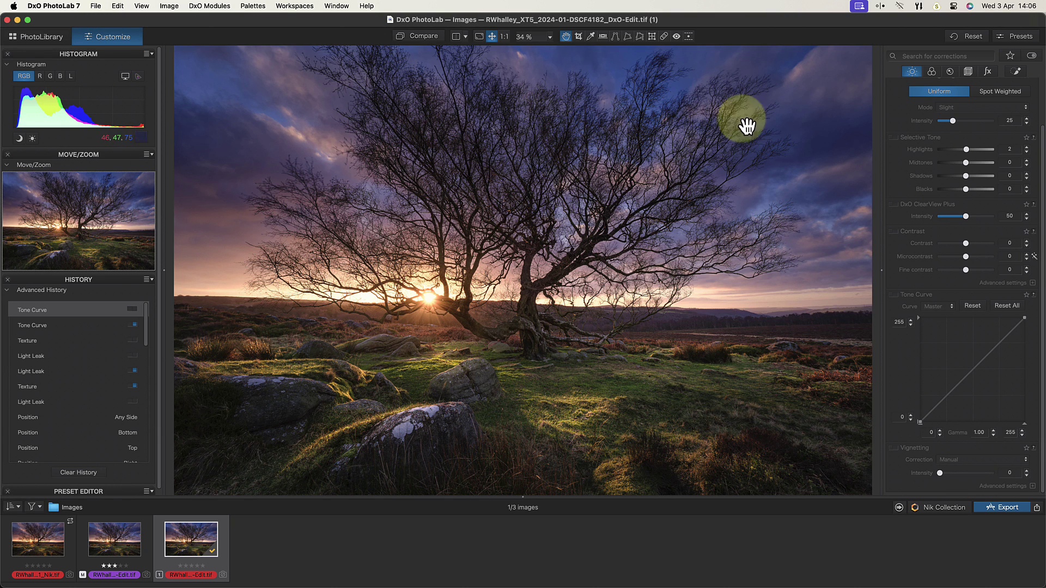
# Turn on Soft proofing in the Color tab with the sRGB IEC61966-2.1 profile
pyautogui.click(931, 71)
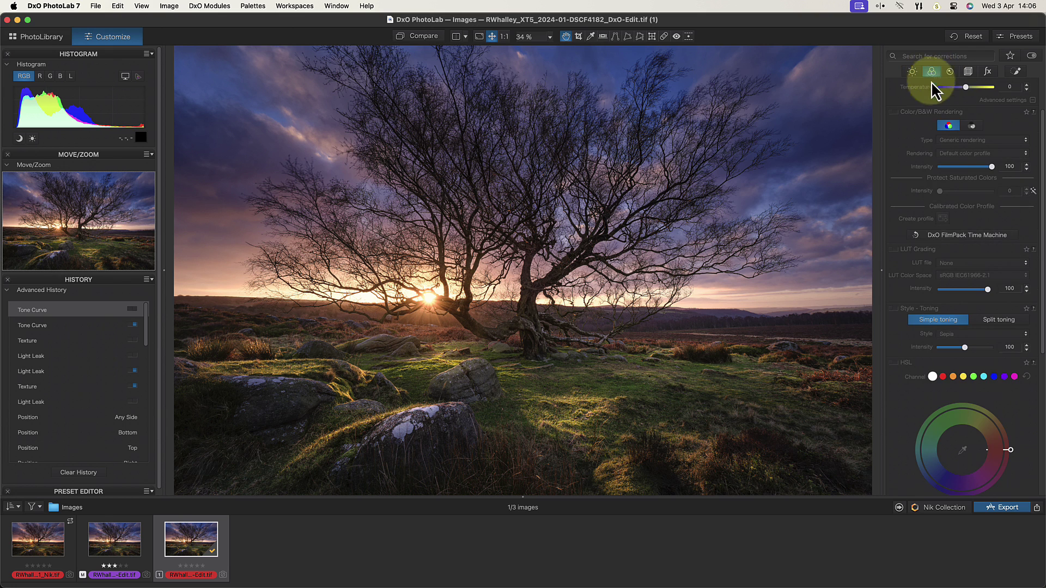
pyautogui.scroll(-2, 924, 261)
pyautogui.scroll(-10, 924, 261)
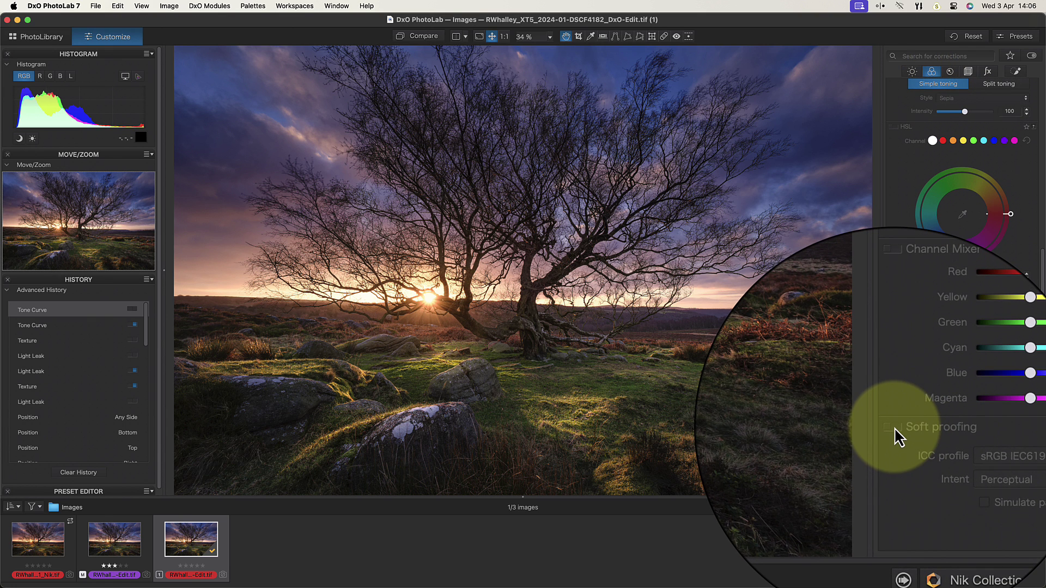
pyautogui.click(895, 428)
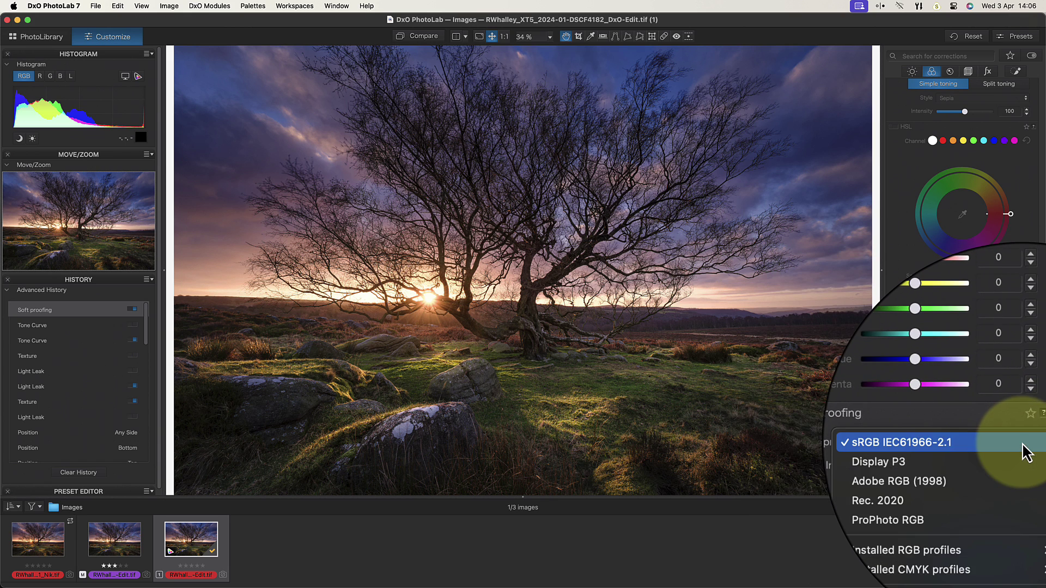
pyautogui.click(1019, 449)
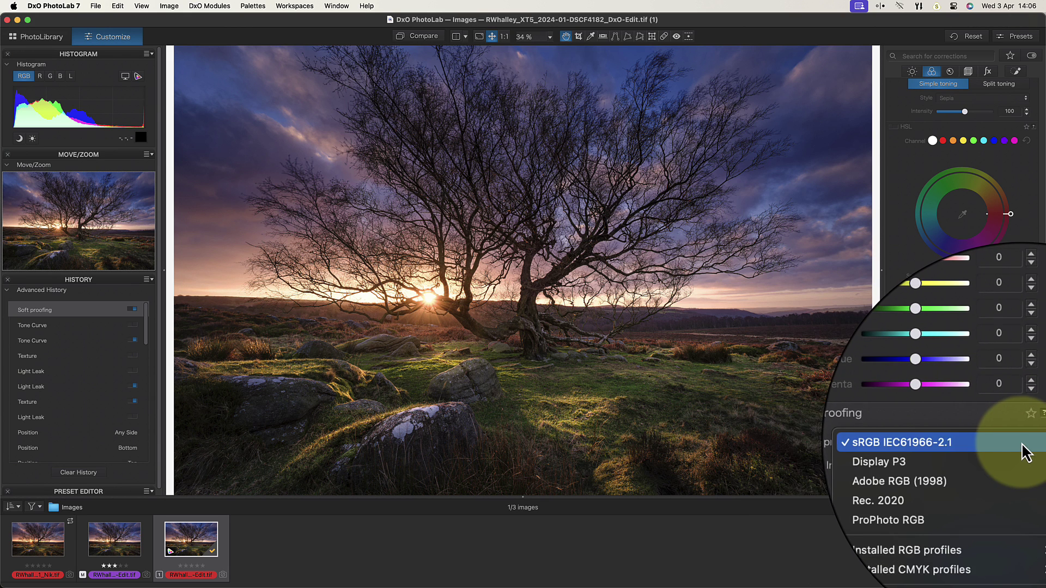
pyautogui.click(986, 442)
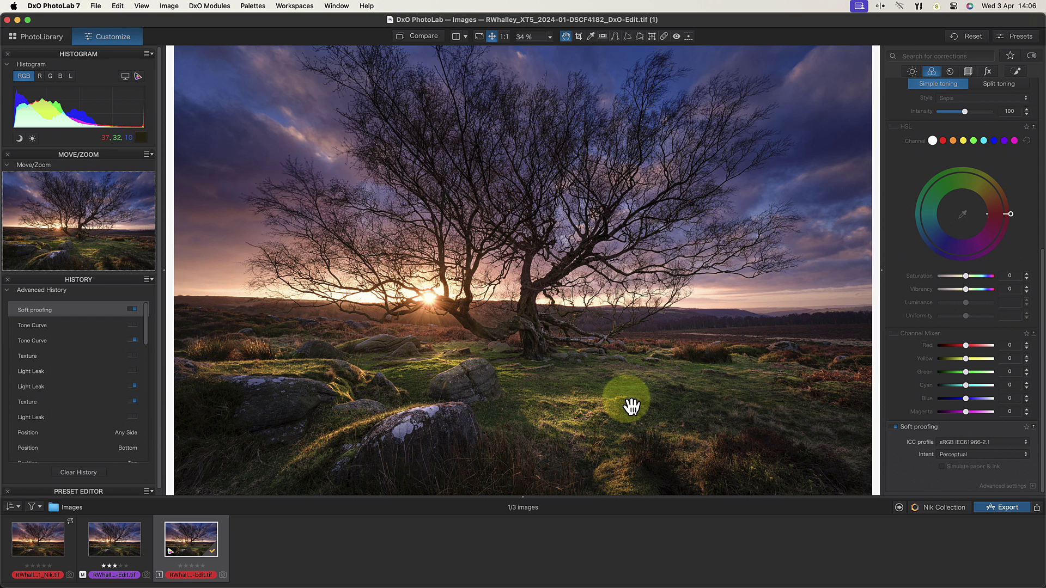
# Enable the proof gamut warning to flag out-of-gamut colours in red
pyautogui.click(137, 77)
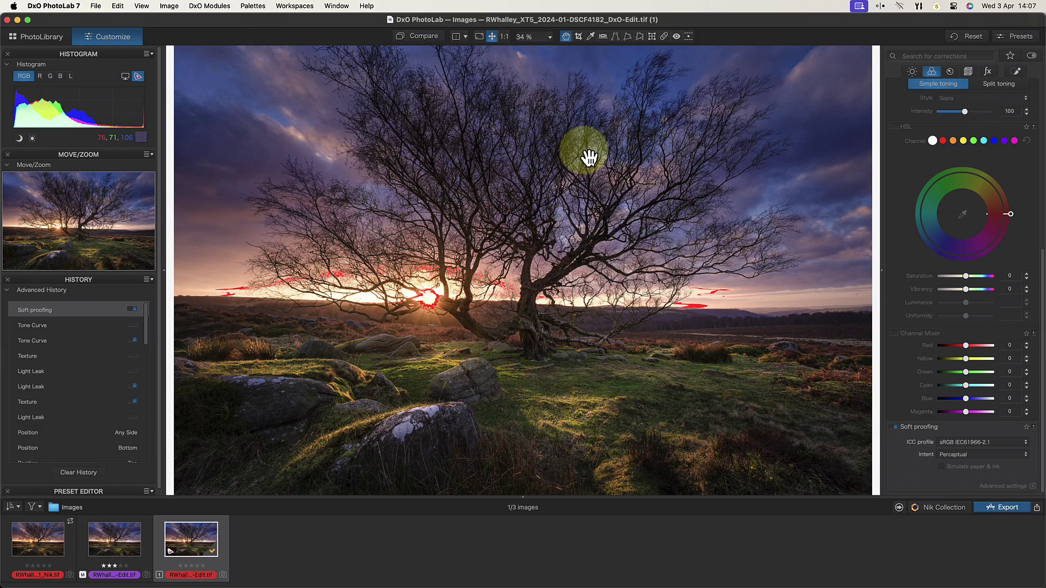
pyautogui.scroll(2, 936, 151)
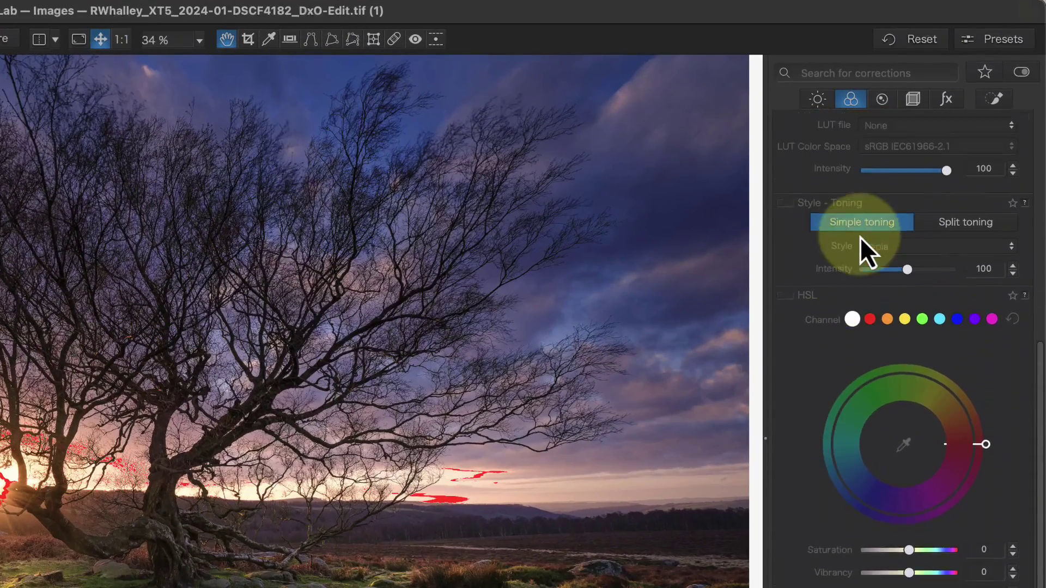
pyautogui.scroll(7, 860, 238)
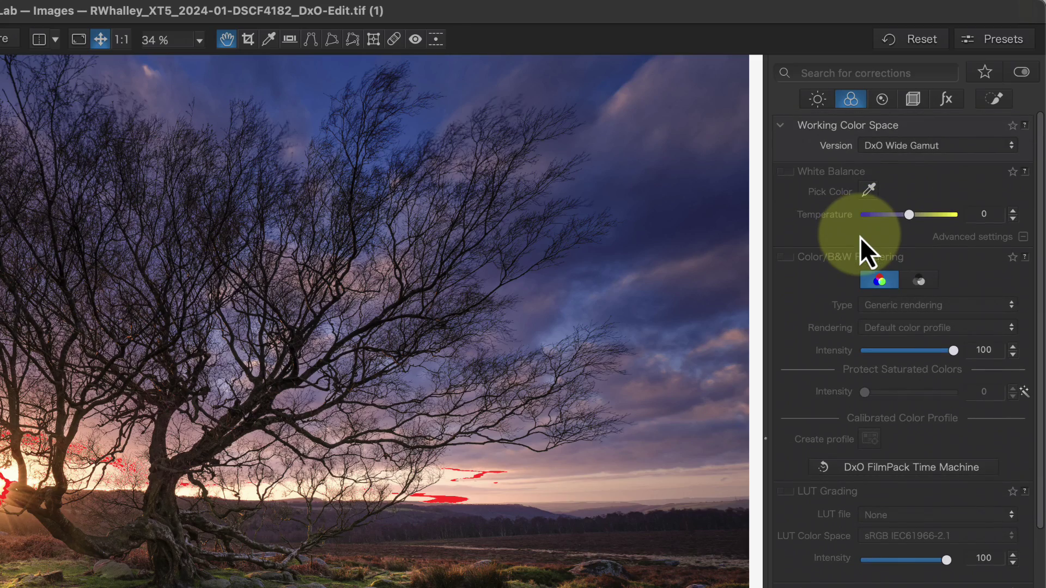
pyautogui.click(1012, 146)
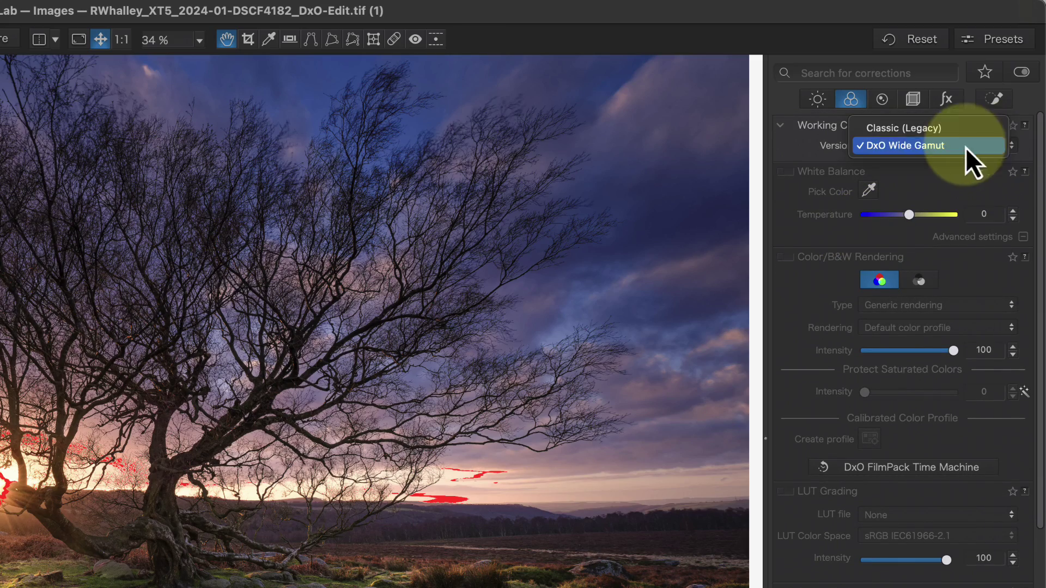
pyautogui.click(945, 148)
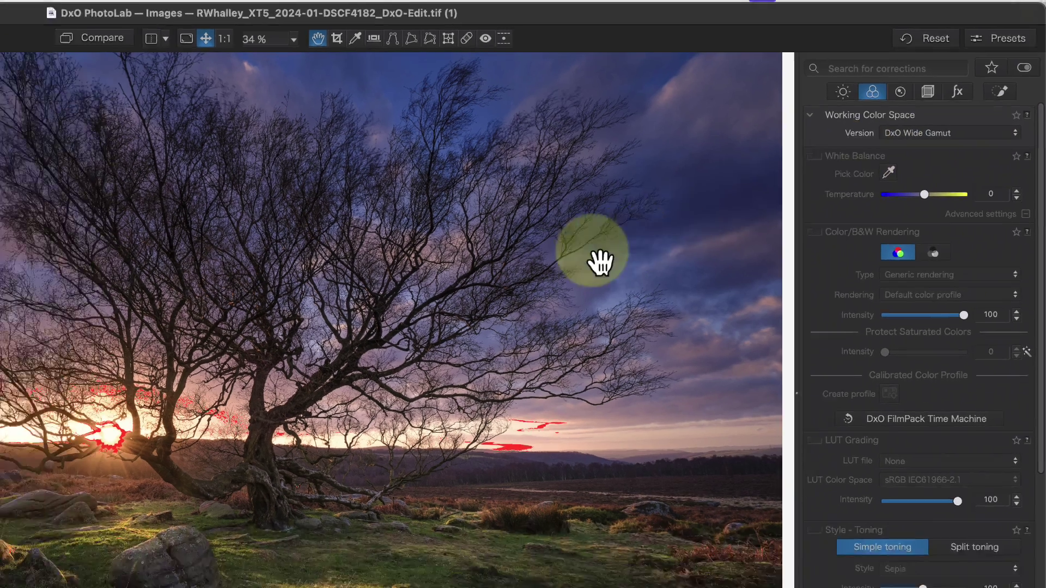